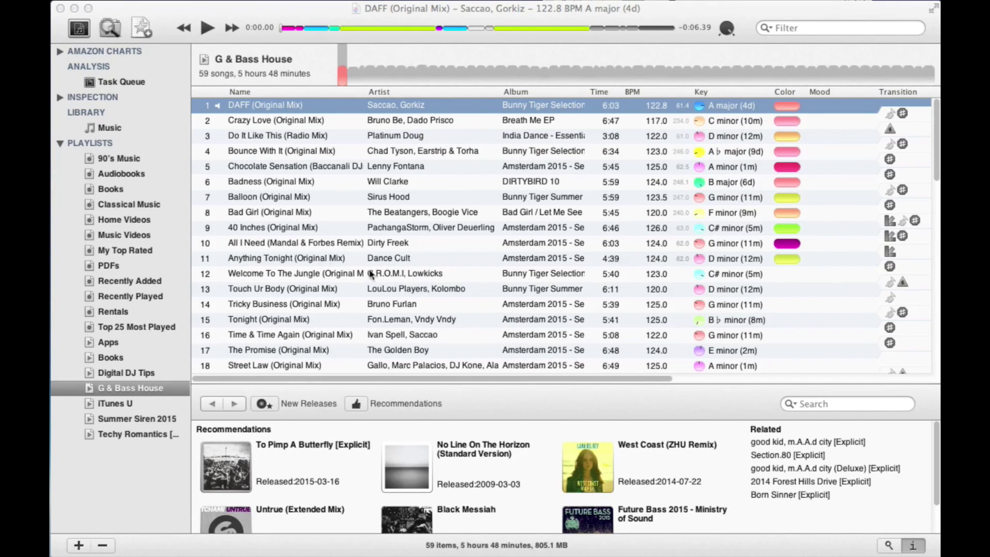
Step: Play Crazy Love (Original Mix), then pause it a few seconds in
{"action": "double_click", "coordinate": [217, 119]}
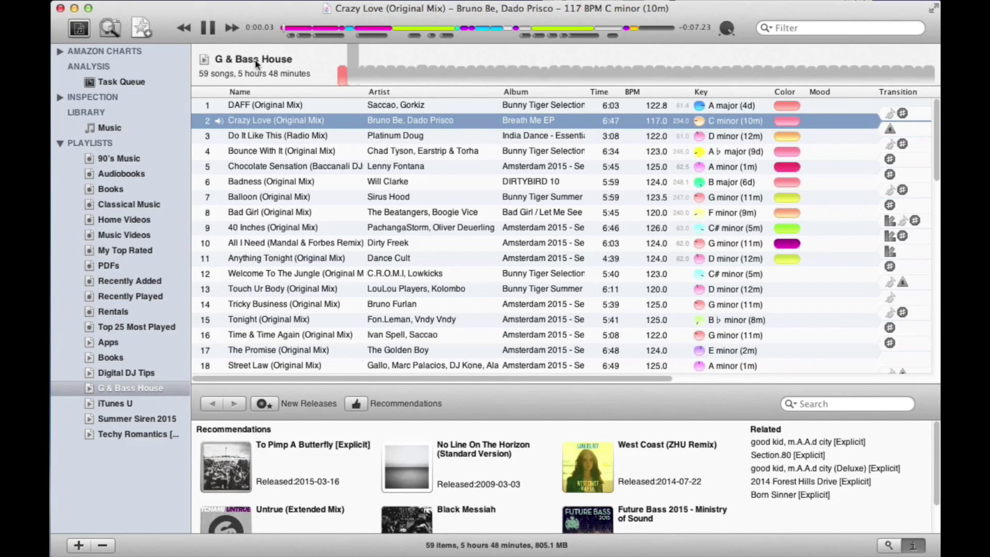
{"action": "left_click", "coordinate": [204, 29]}
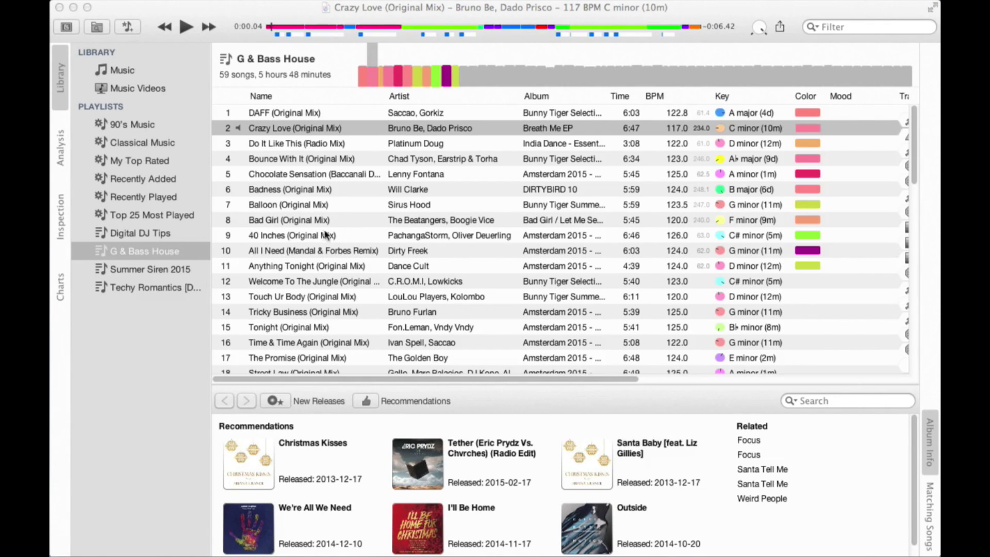
Step: View the Analysis queue, Inspection issues and Charts artwork, then return to the library playlist
{"action": "left_click", "coordinate": [59, 89]}
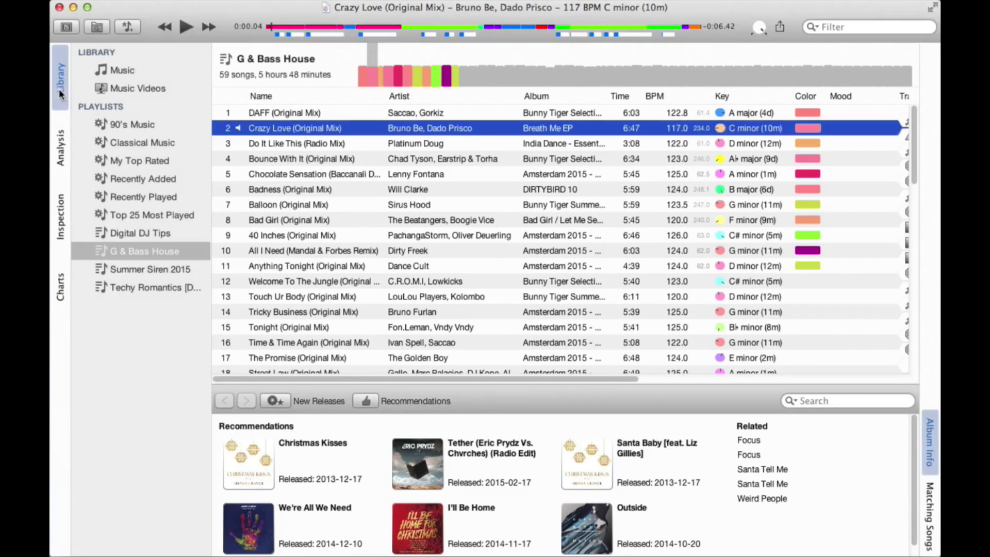
{"action": "left_click", "coordinate": [60, 140]}
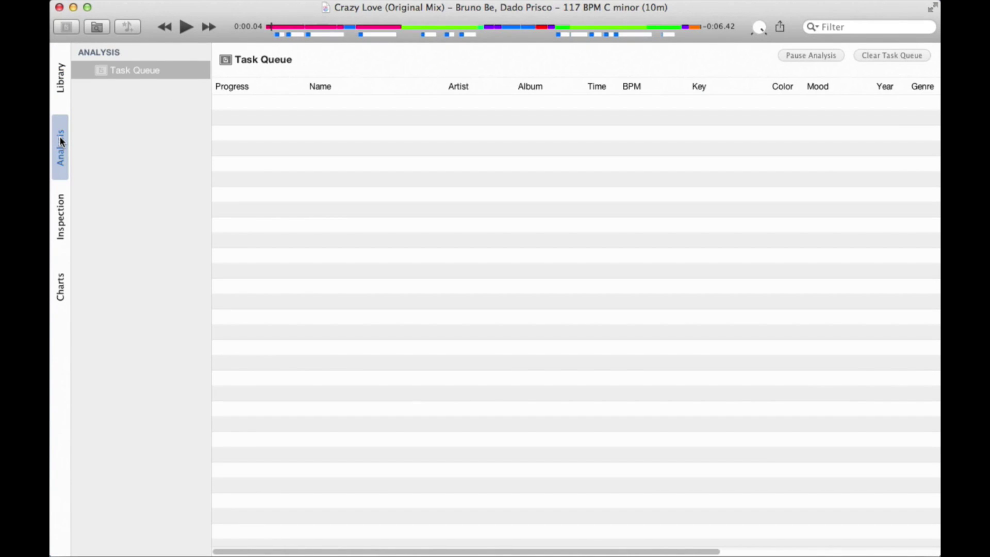
{"action": "left_click", "coordinate": [60, 227]}
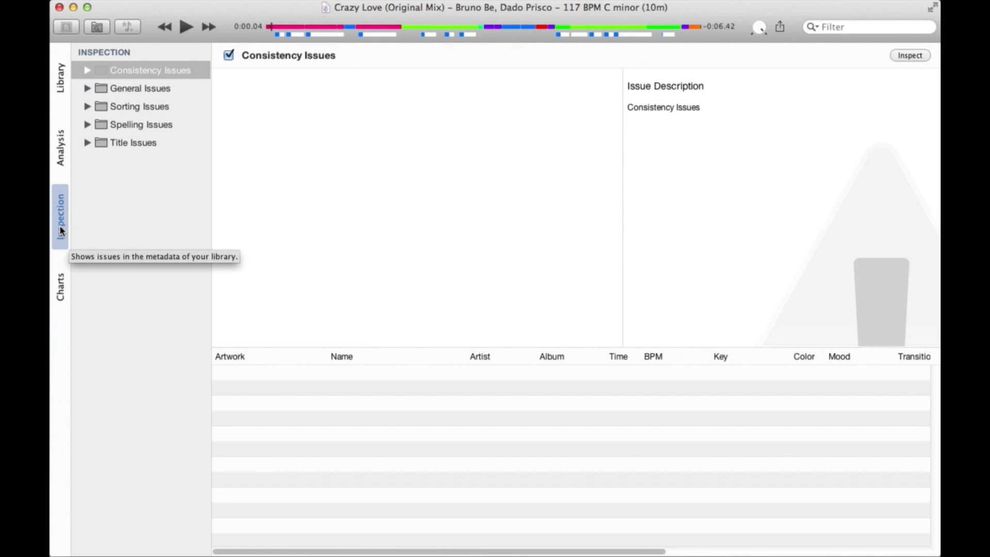
{"action": "left_click", "coordinate": [58, 286]}
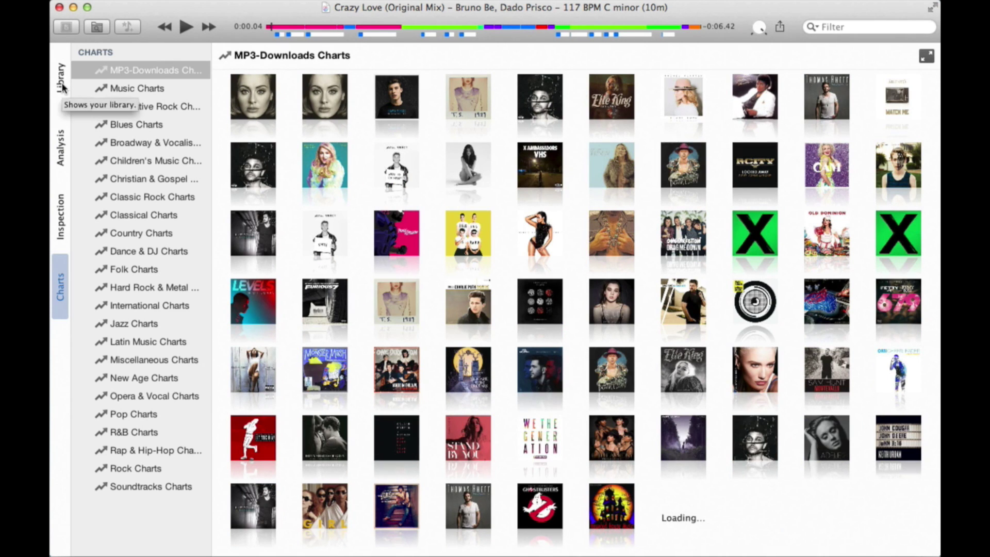
{"action": "left_click", "coordinate": [60, 87]}
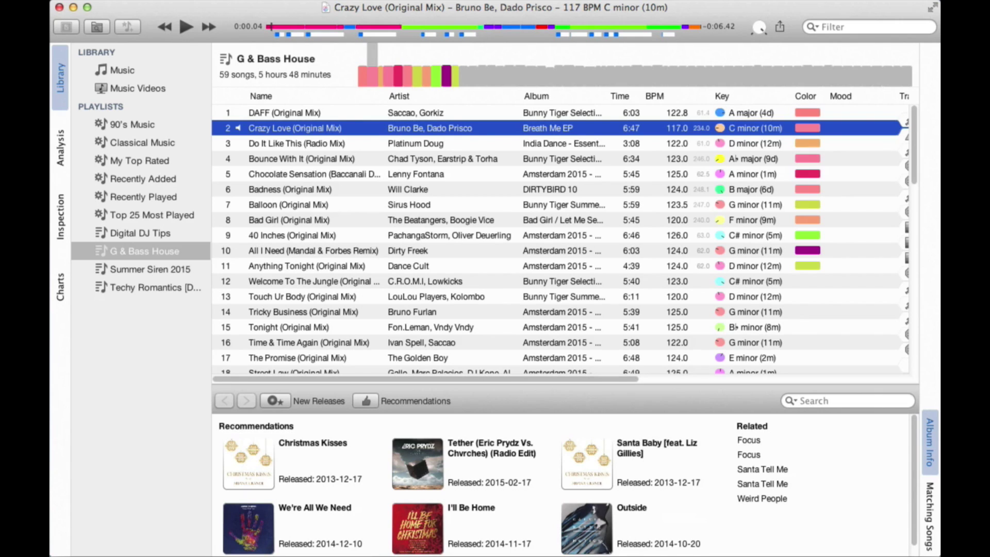
Step: Play Do It Like This, Bounce With It, then Chocolate Sensation, and pause it
{"action": "double_click", "coordinate": [238, 147]}
{"action": "double_click", "coordinate": [240, 156]}
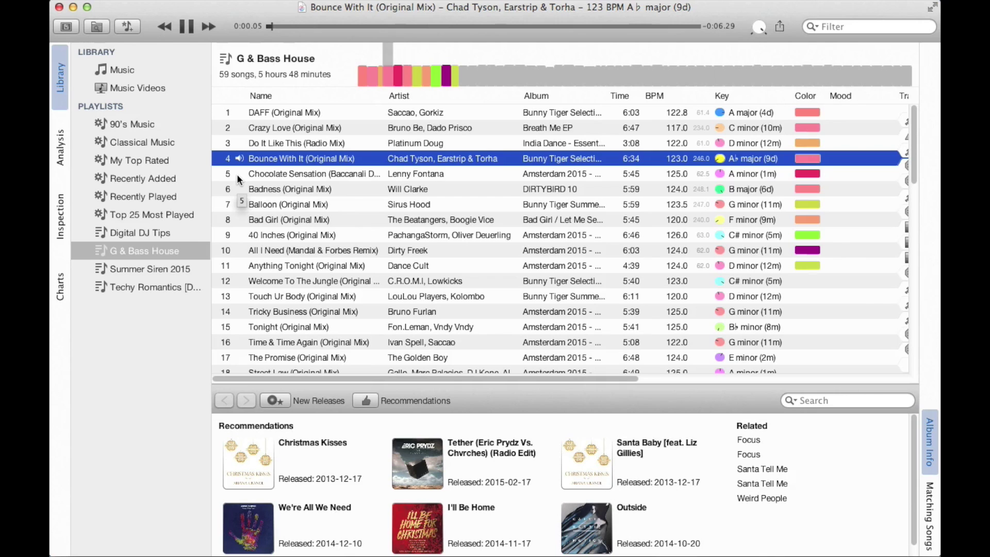
{"action": "double_click", "coordinate": [236, 175]}
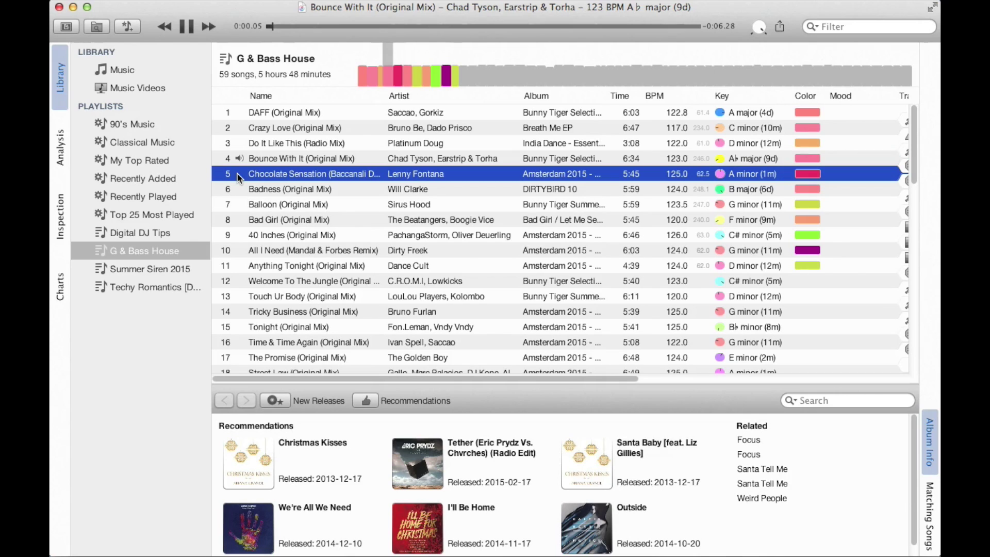
{"action": "left_click", "coordinate": [185, 26]}
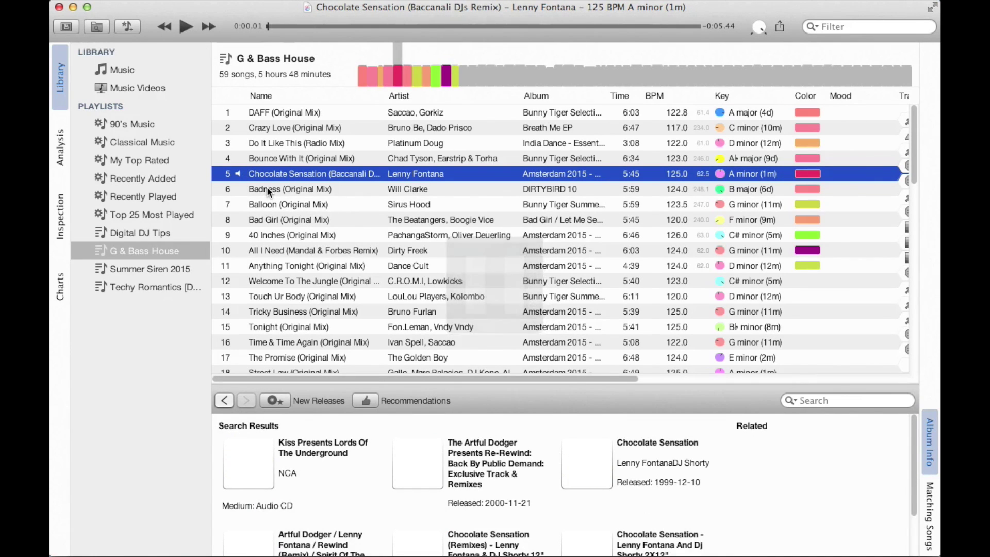